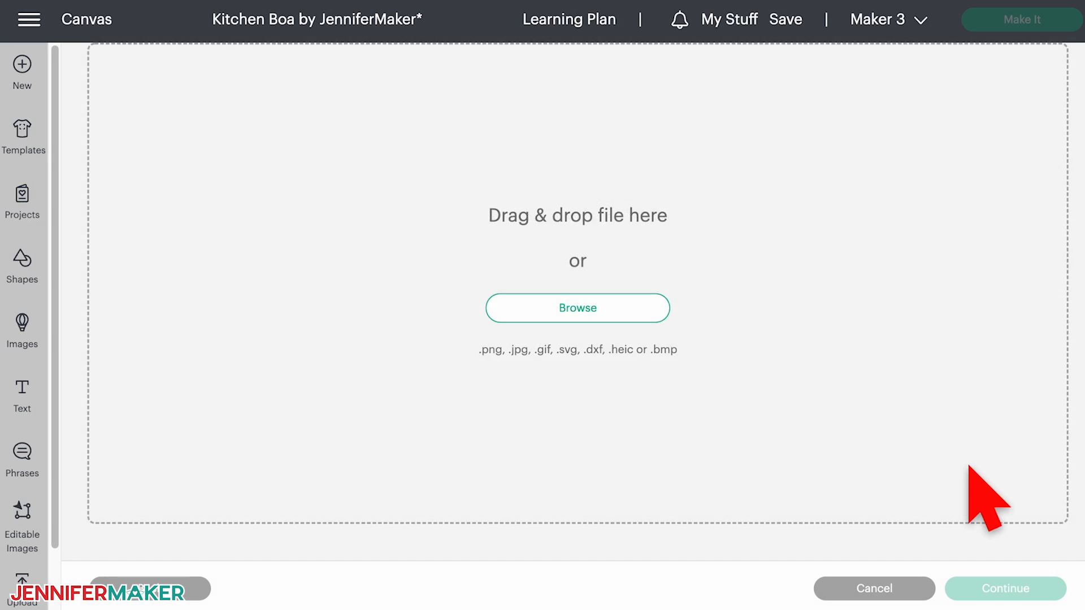
- Upload the bee as a Complex, Print Then Cut image and add it to the canvas together with the oranges image
{"action": "left_click", "coordinate": [962, 478]}
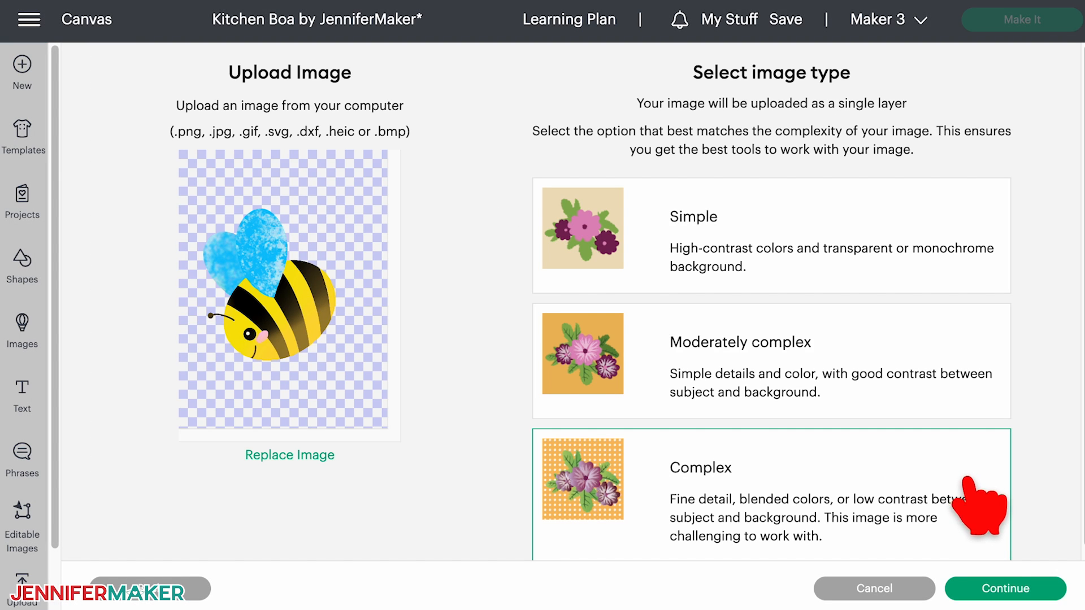
{"action": "left_click", "coordinate": [1045, 588]}
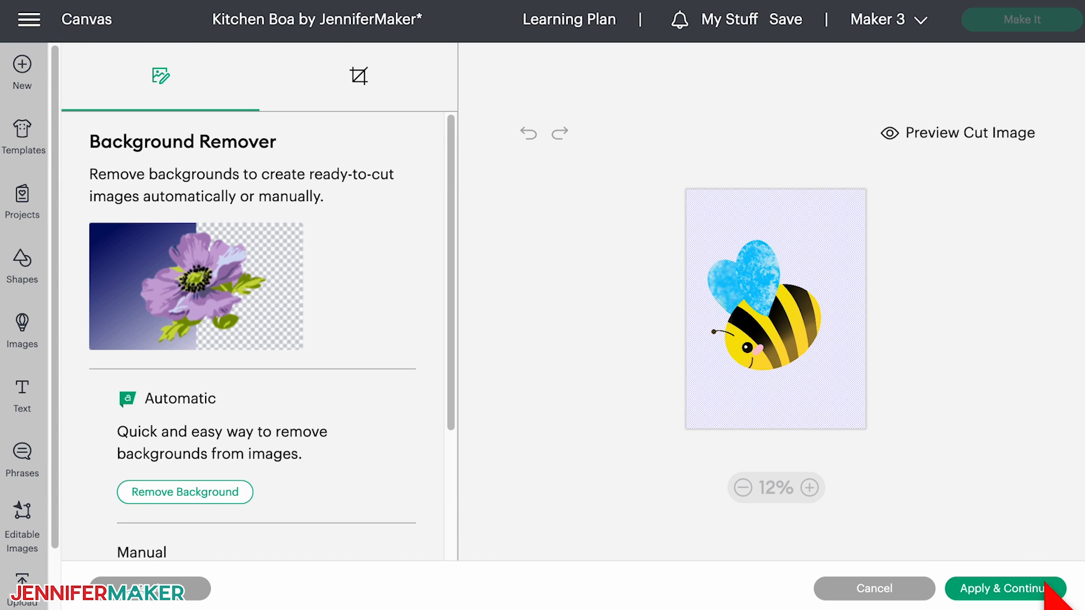
{"action": "left_click", "coordinate": [1046, 586]}
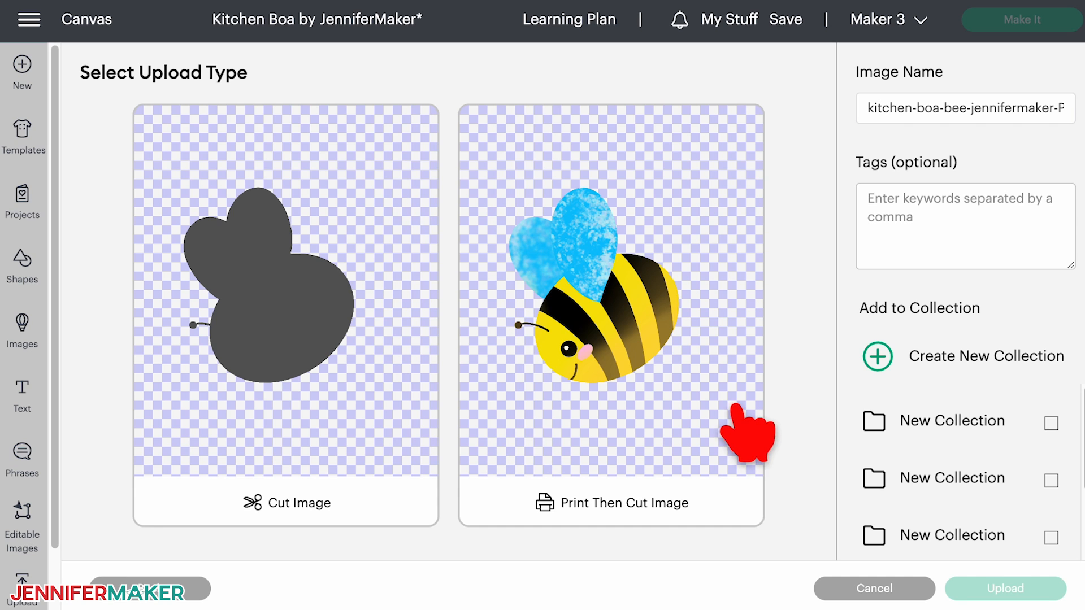
{"action": "left_click", "coordinate": [755, 421]}
{"action": "left_click", "coordinate": [1022, 588]}
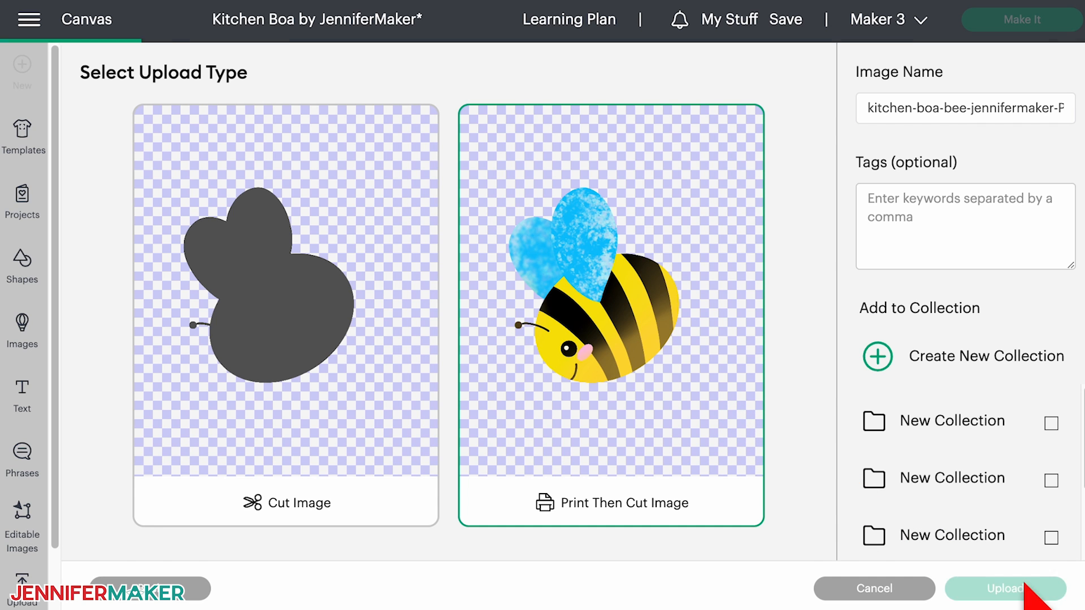
{"action": "left_click", "coordinate": [256, 425]}
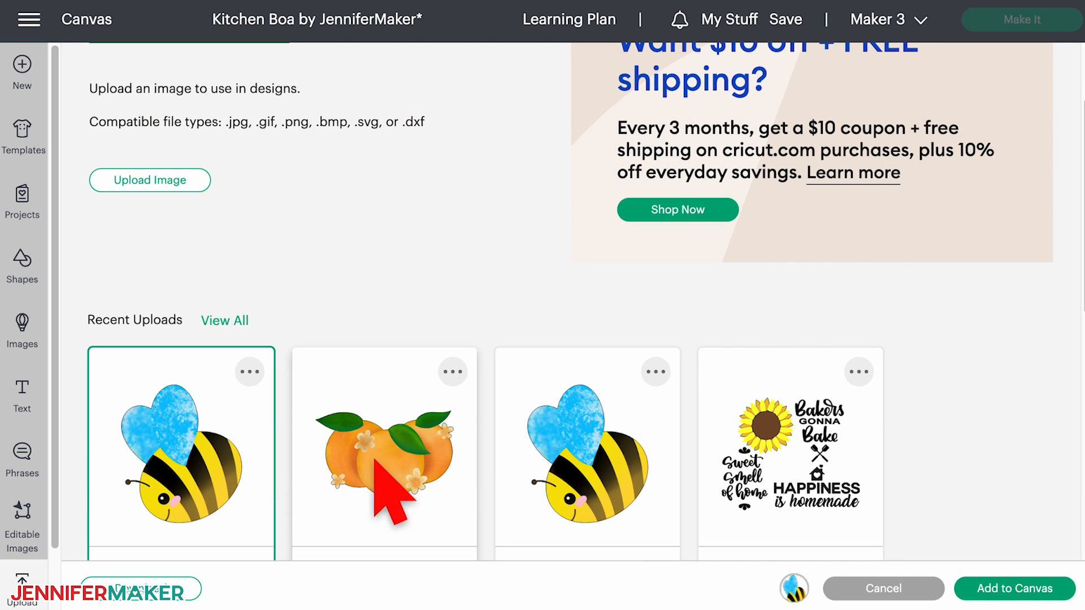
{"action": "left_click", "coordinate": [1018, 588]}
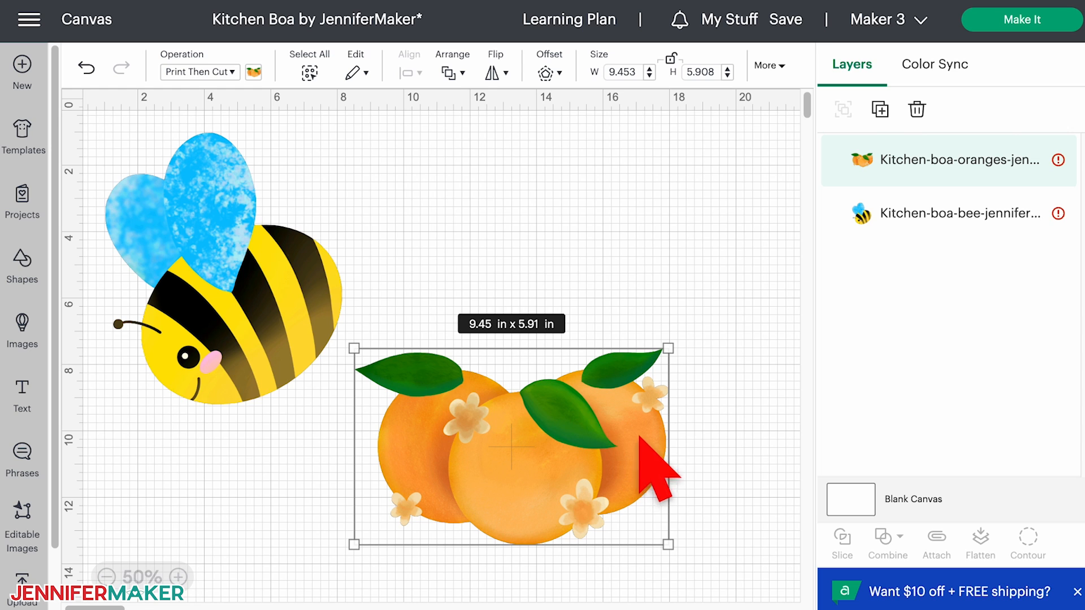
- Shrink the bee to about 3.29 in wide above the oranges, and resize both images together to a 5 in width
{"action": "left_click", "coordinate": [303, 291]}
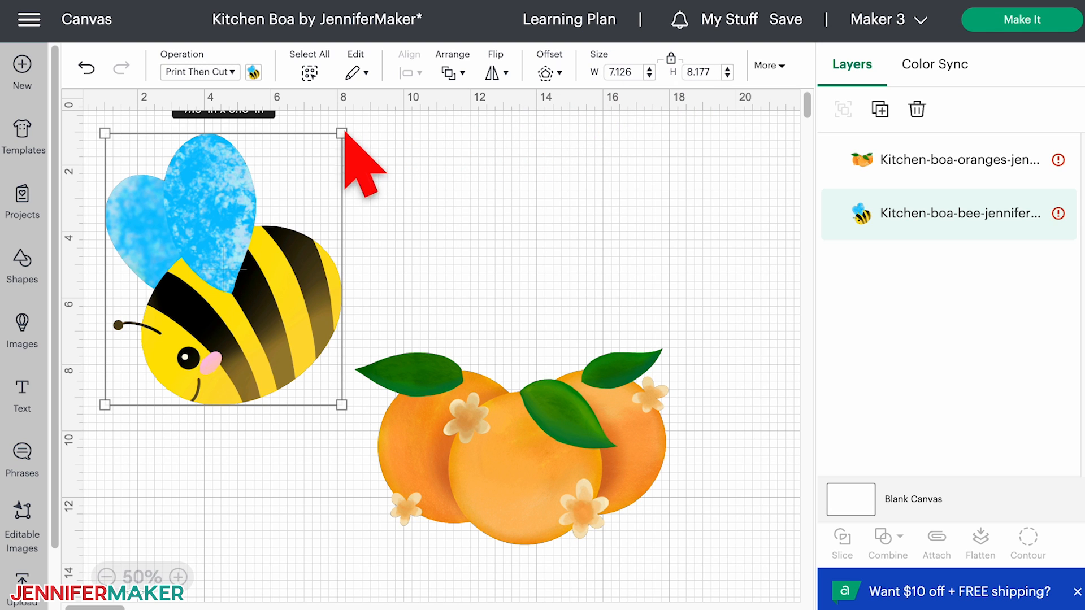
{"action": "left_click_drag", "start_coordinate": [341, 133], "coordinate": [569, 305]}
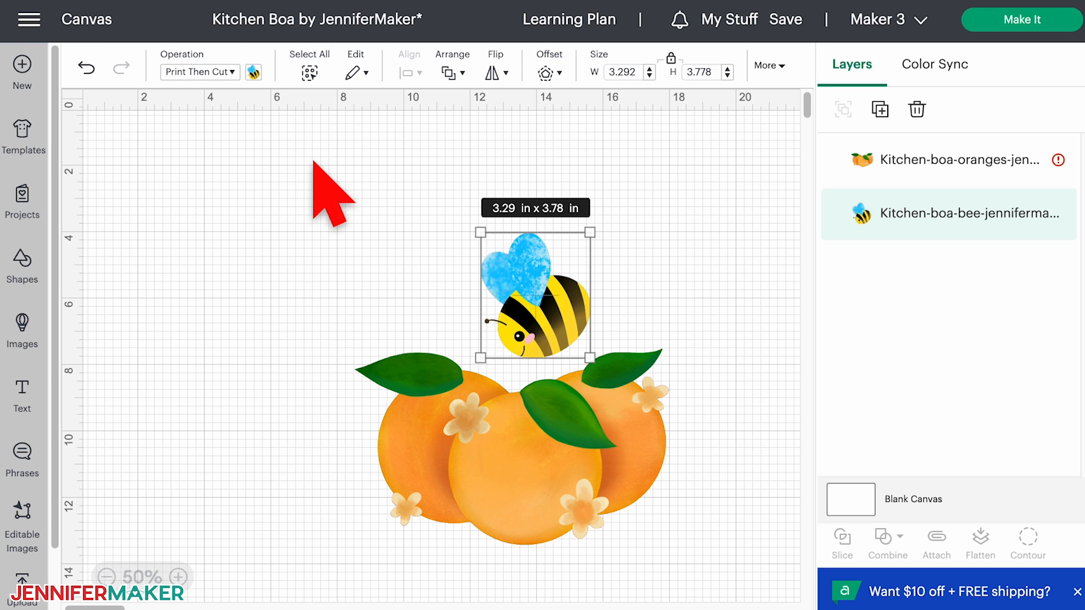
{"action": "left_click_drag", "start_coordinate": [314, 161], "coordinate": [755, 572]}
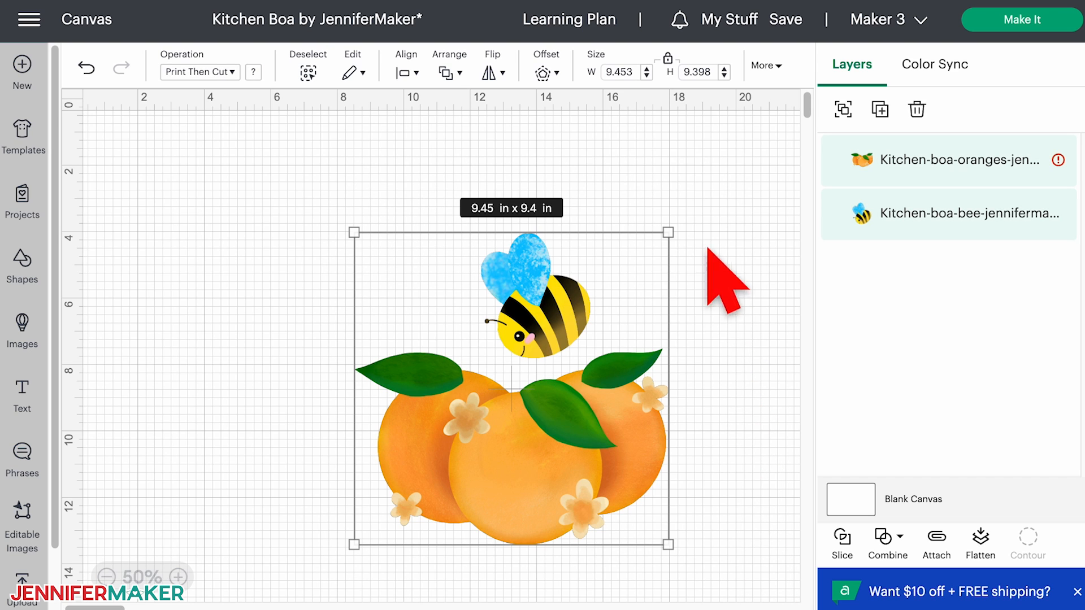
{"action": "left_click", "coordinate": [622, 71]}
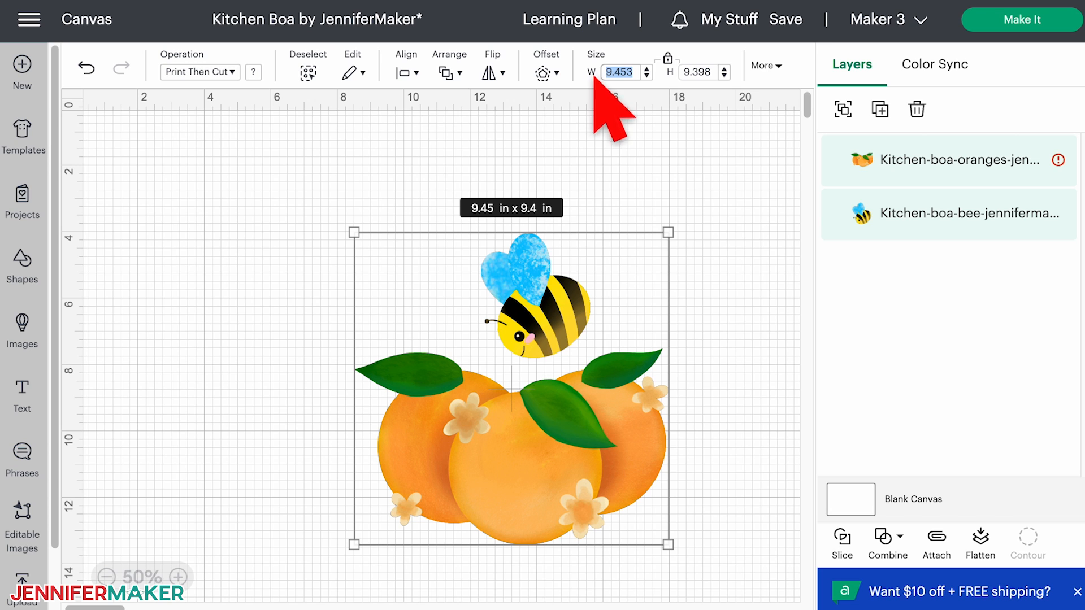
{"action": "type", "text": "5"}
{"action": "key", "text": "Return"}
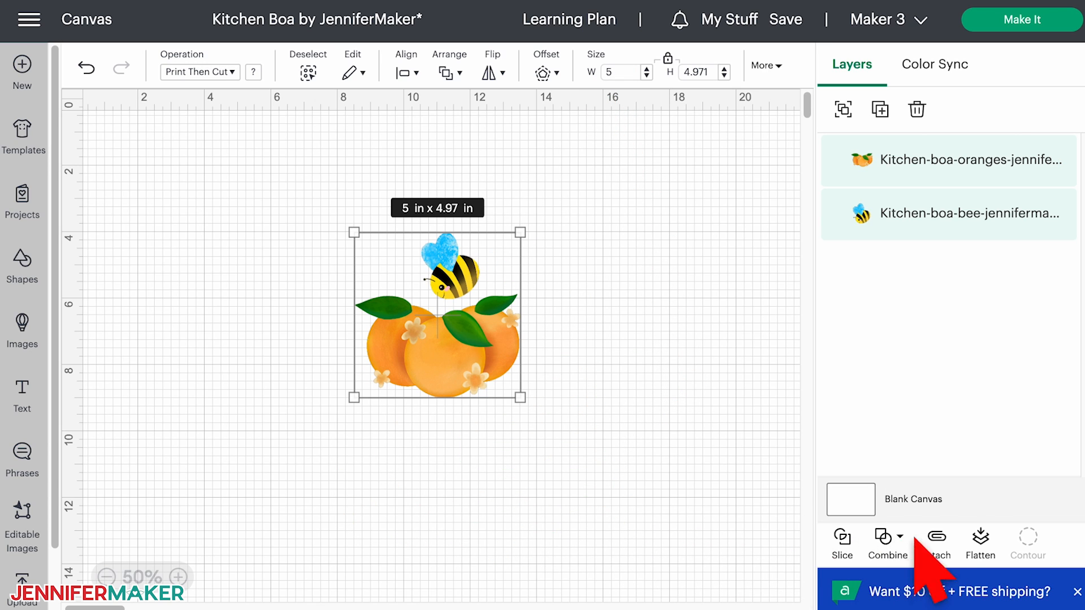
- Attach the bee and oranges to each other and move the attached design to the upper right area of the canvas
{"action": "left_click", "coordinate": [936, 538]}
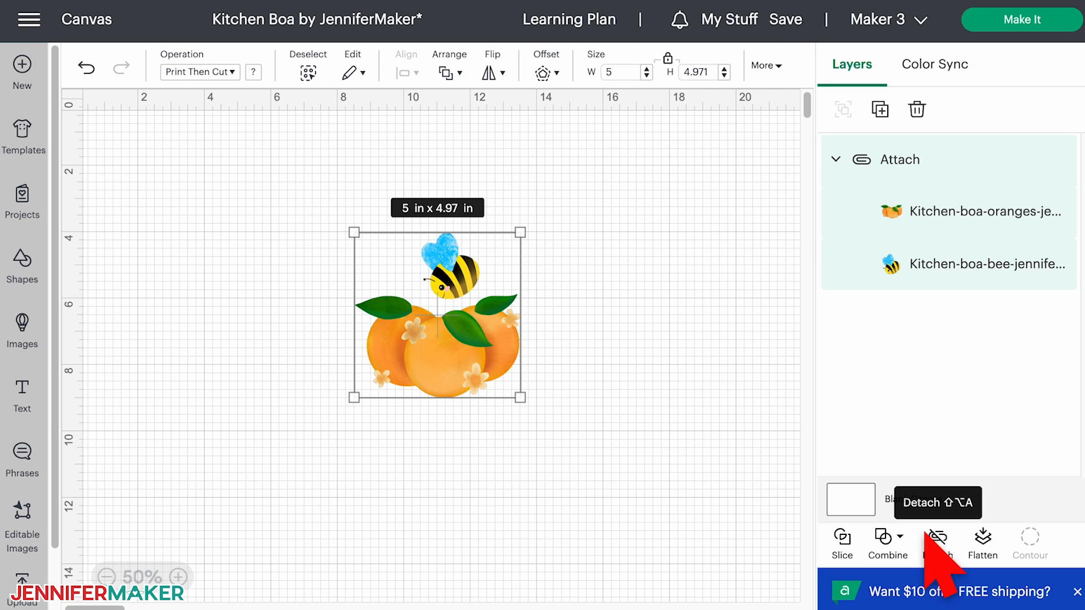
{"action": "left_click_drag", "start_coordinate": [482, 335], "coordinate": [656, 260]}
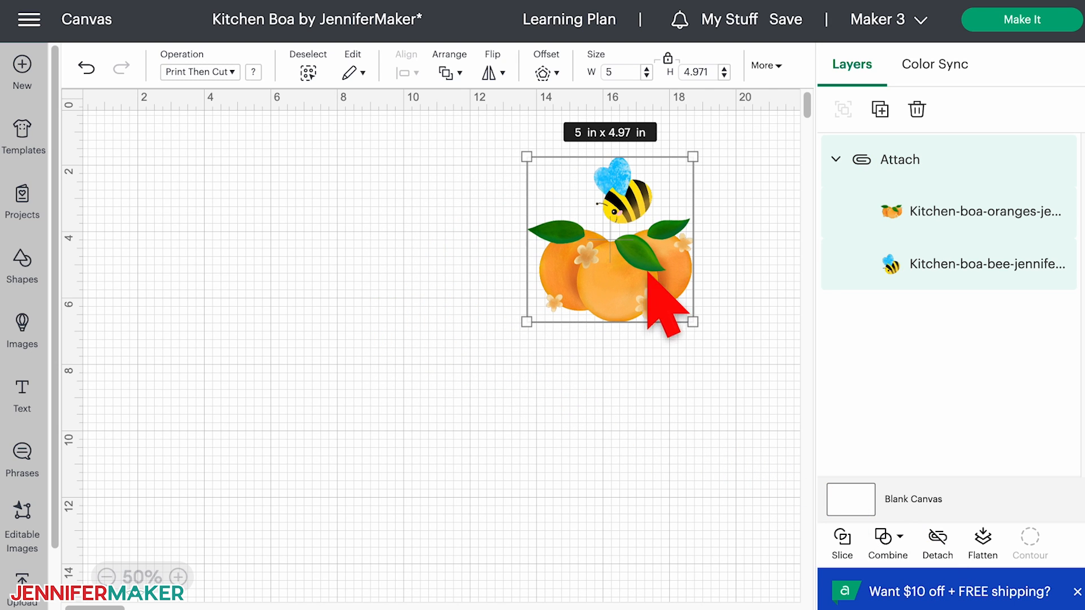
{"action": "left_click", "coordinate": [651, 434]}
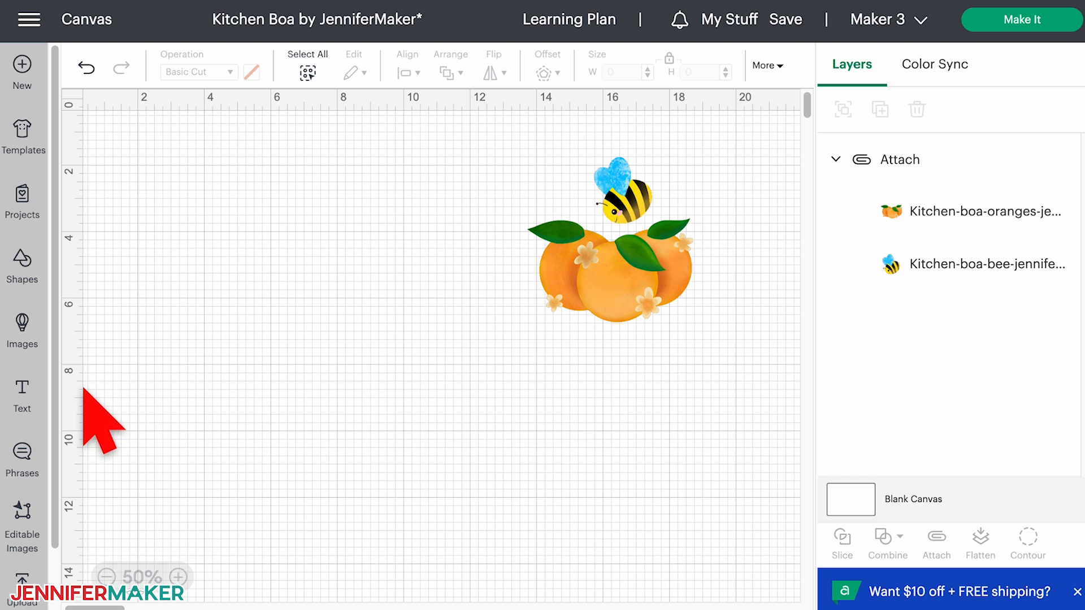
- Add a text object containing the person's first name to the canvas
{"action": "left_click", "coordinate": [22, 389]}
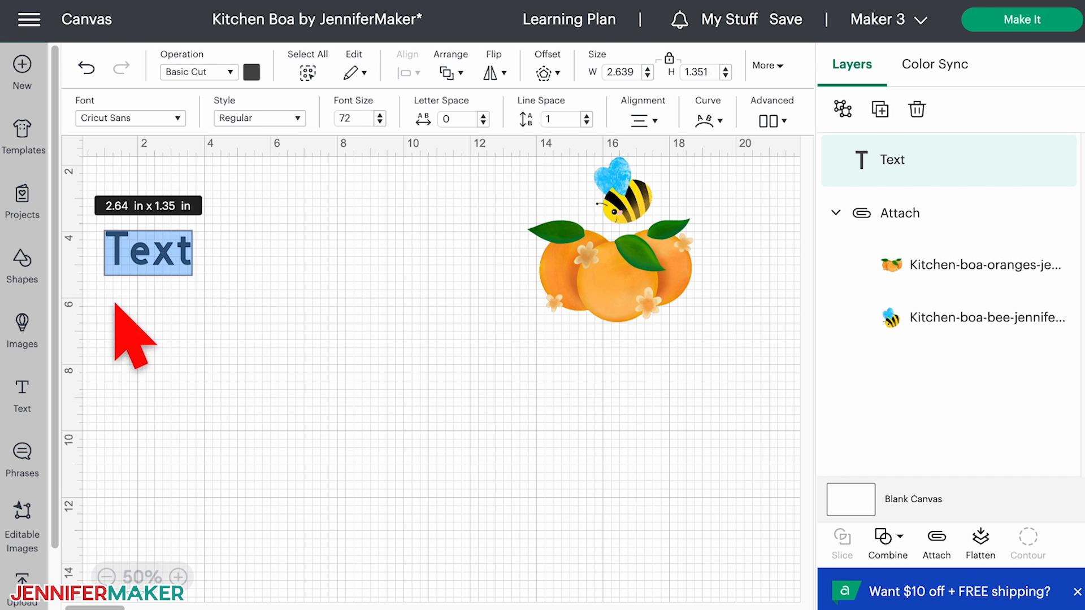
{"action": "type", "text": "Carolyn"}
{"action": "key", "text": "Escape"}
- Search the system fonts for "tran" and apply the Transcity font to the name text
{"action": "left_click", "coordinate": [178, 118]}
{"action": "left_click", "coordinate": [263, 129]}
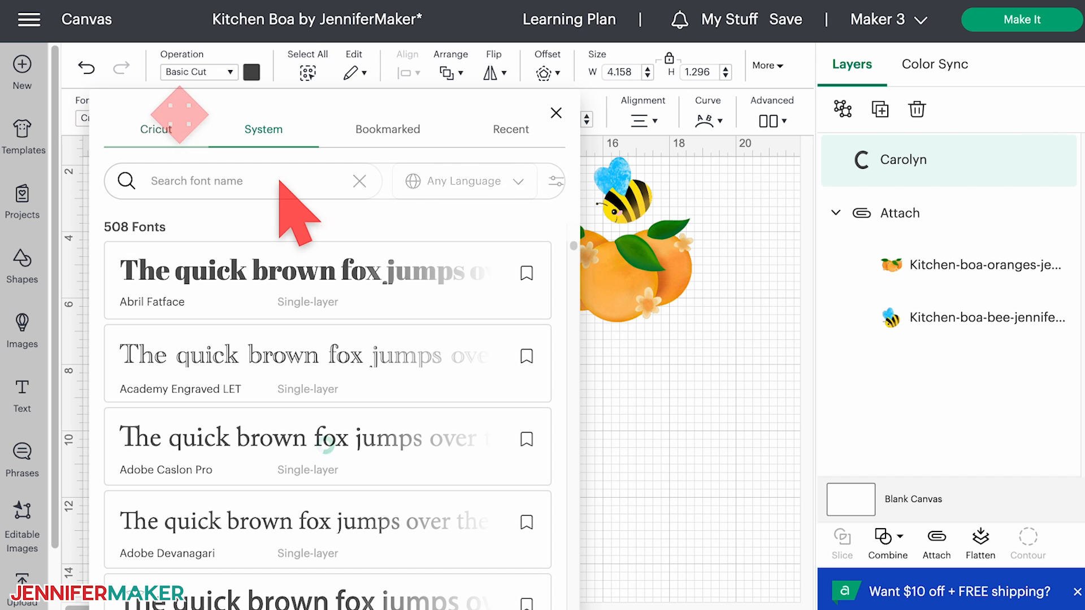
{"action": "left_click", "coordinate": [278, 181]}
{"action": "type", "text": "tran"}
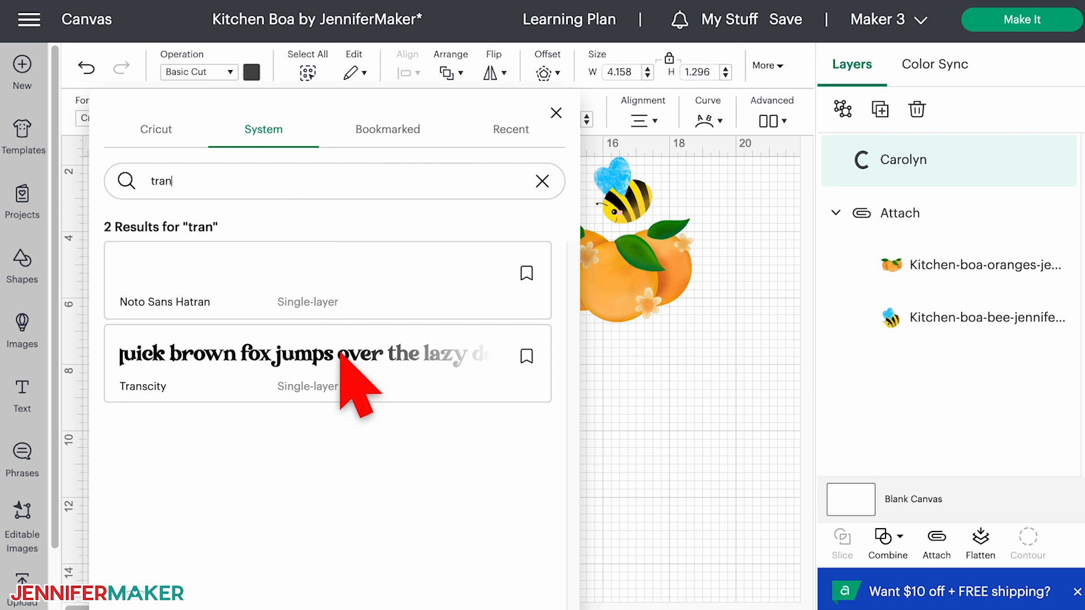
{"action": "left_click", "coordinate": [339, 352]}
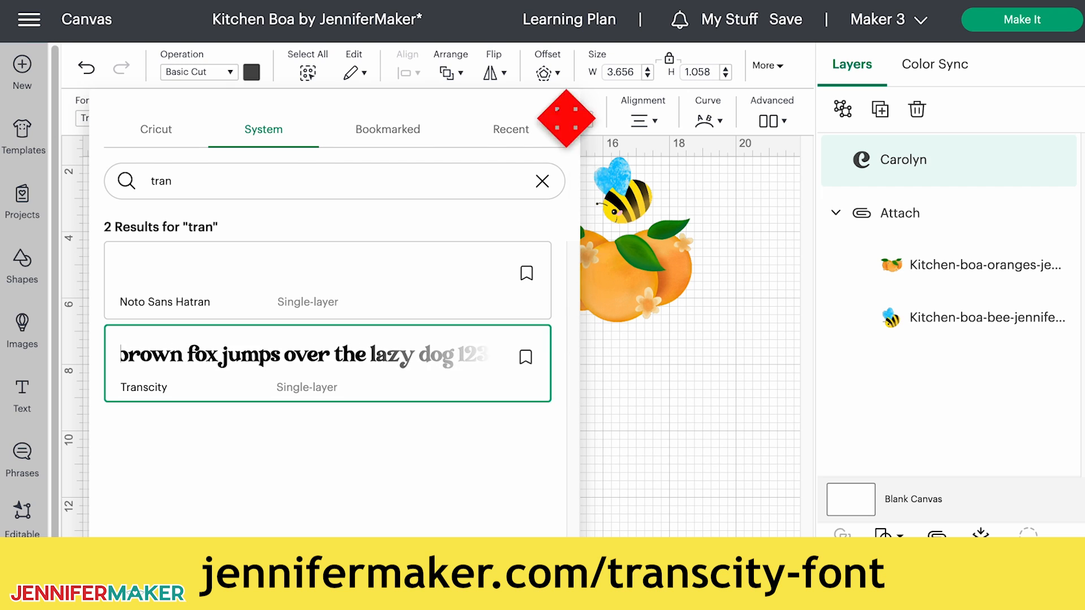
{"action": "left_click", "coordinate": [556, 114]}
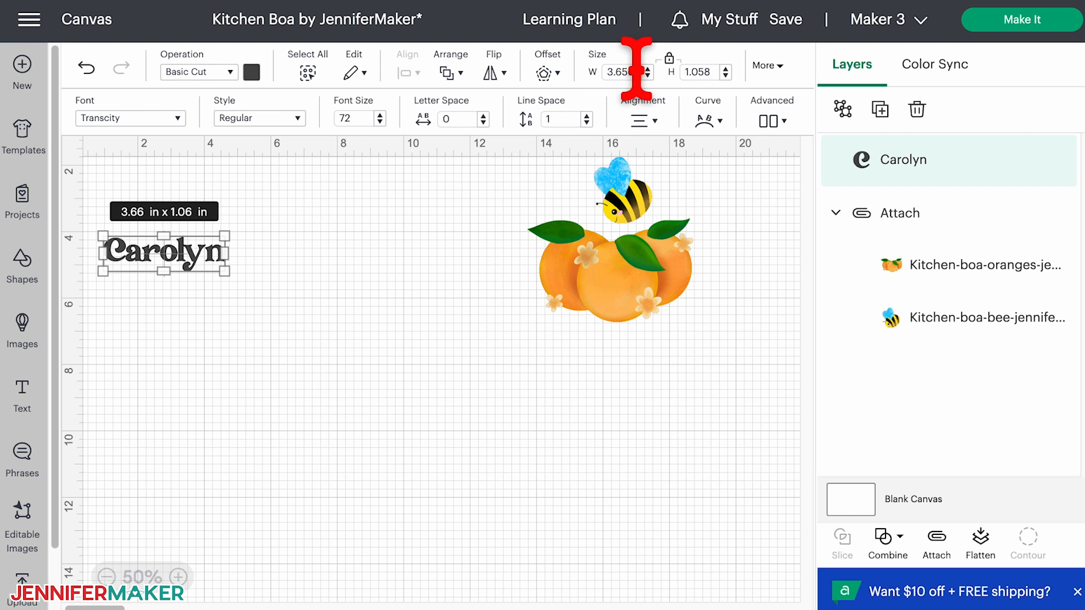
- Set the name text's width to 5 in with its proportions locked
{"action": "left_click", "coordinate": [635, 67]}
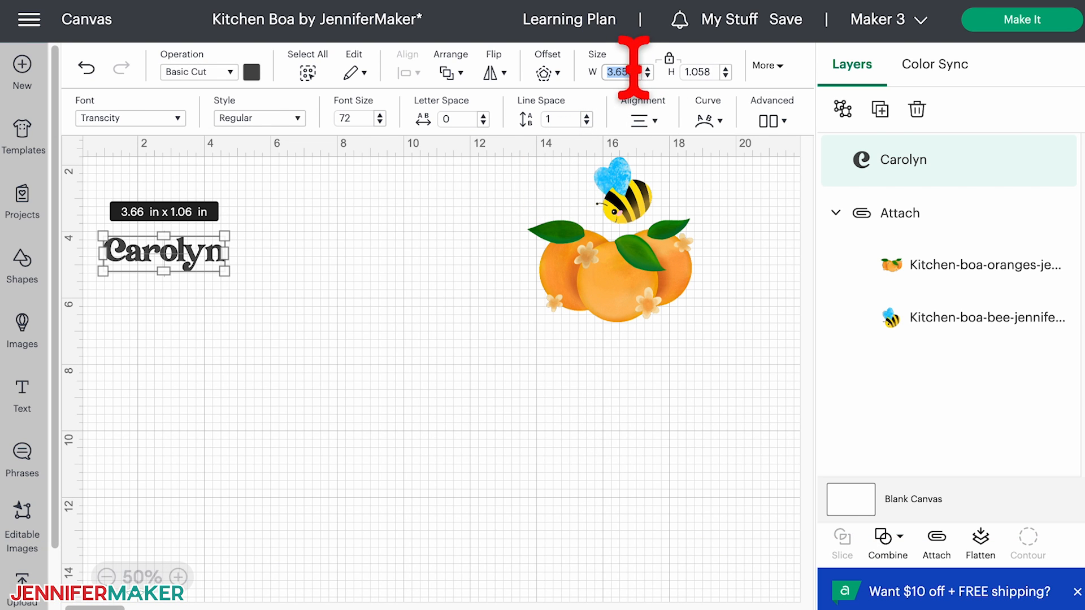
{"action": "type", "text": "5"}
{"action": "key", "text": "Return"}
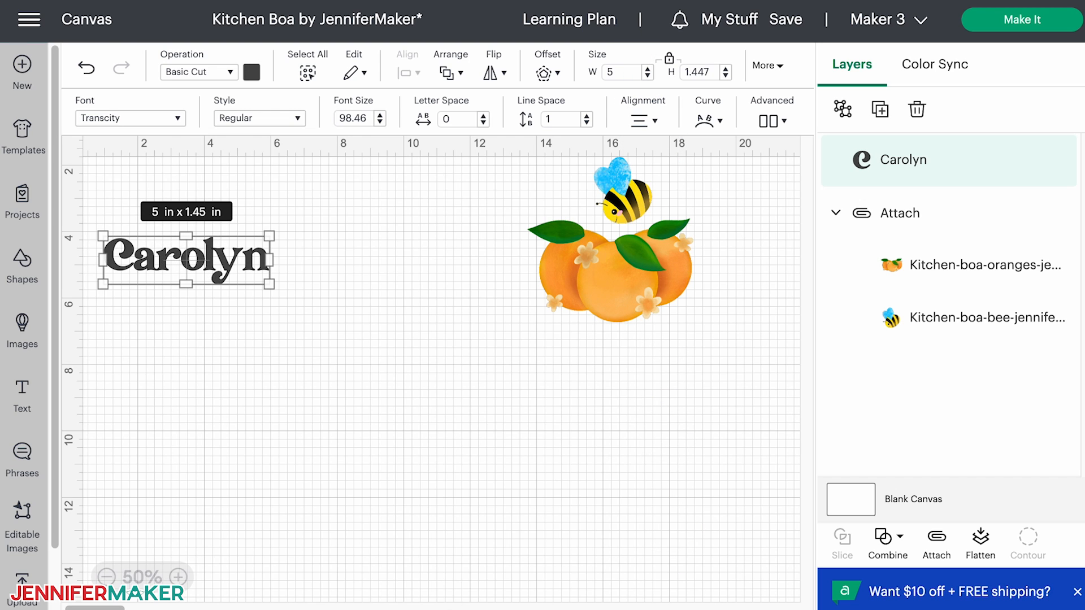
- Color the name text orange and change its operation to Print Then Cut
{"action": "left_click", "coordinate": [252, 73]}
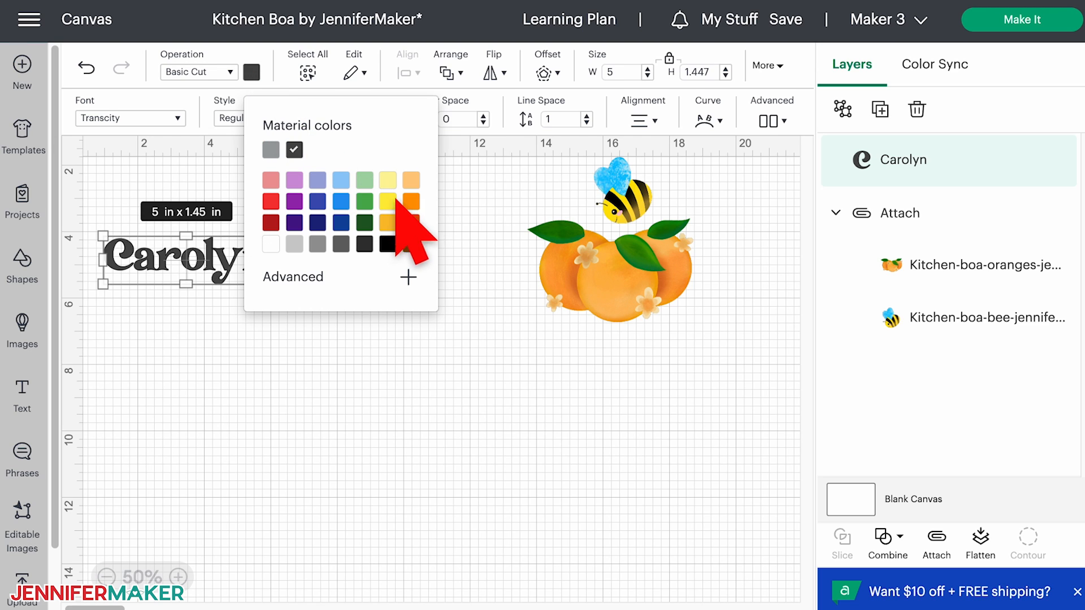
{"action": "left_click", "coordinate": [411, 201]}
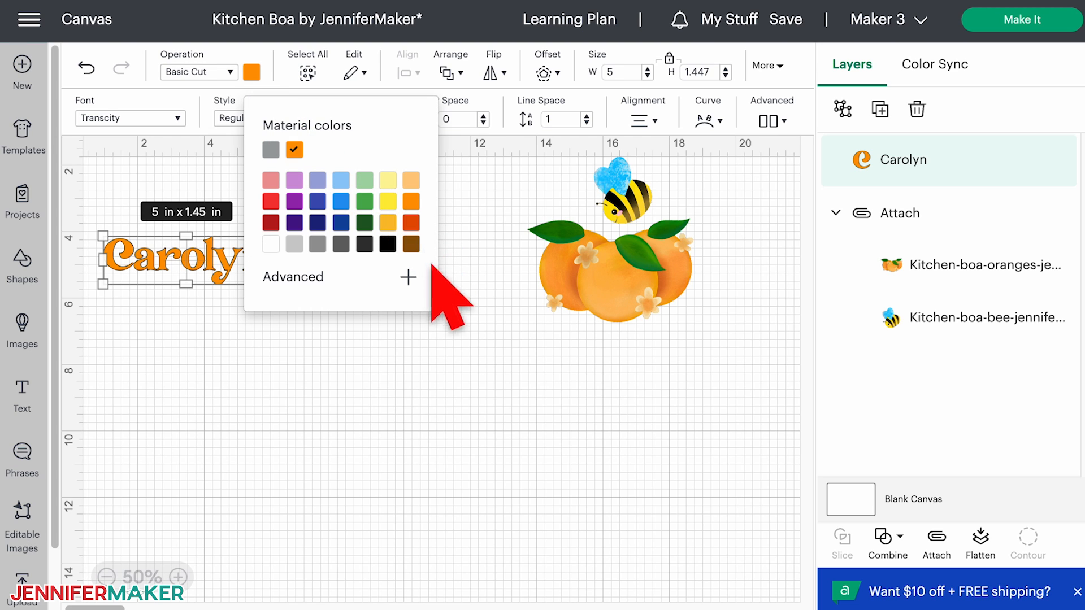
{"action": "left_click", "coordinate": [434, 396]}
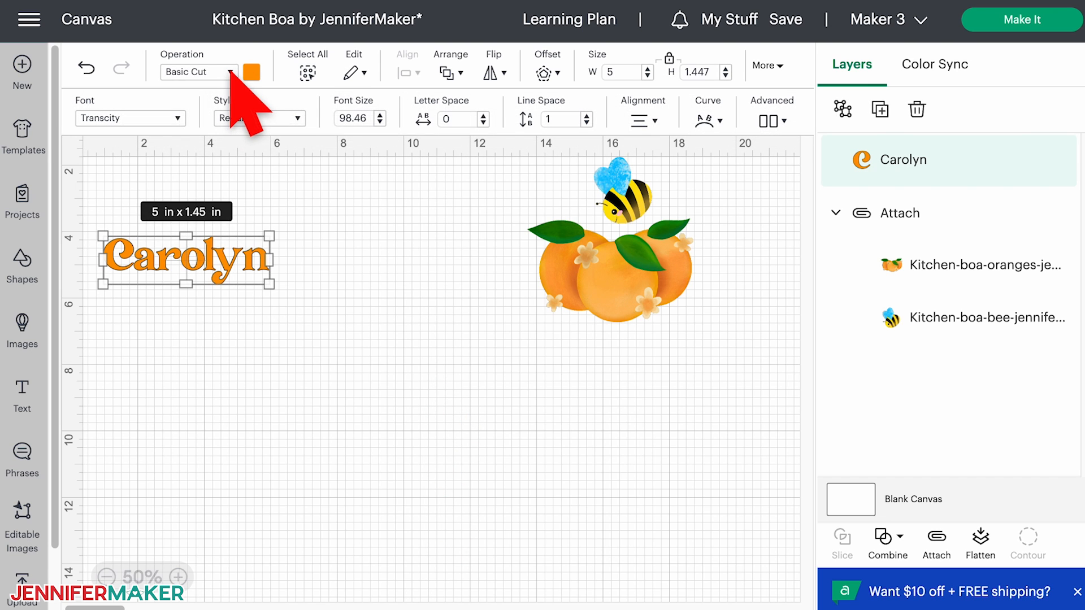
{"action": "left_click", "coordinate": [231, 72]}
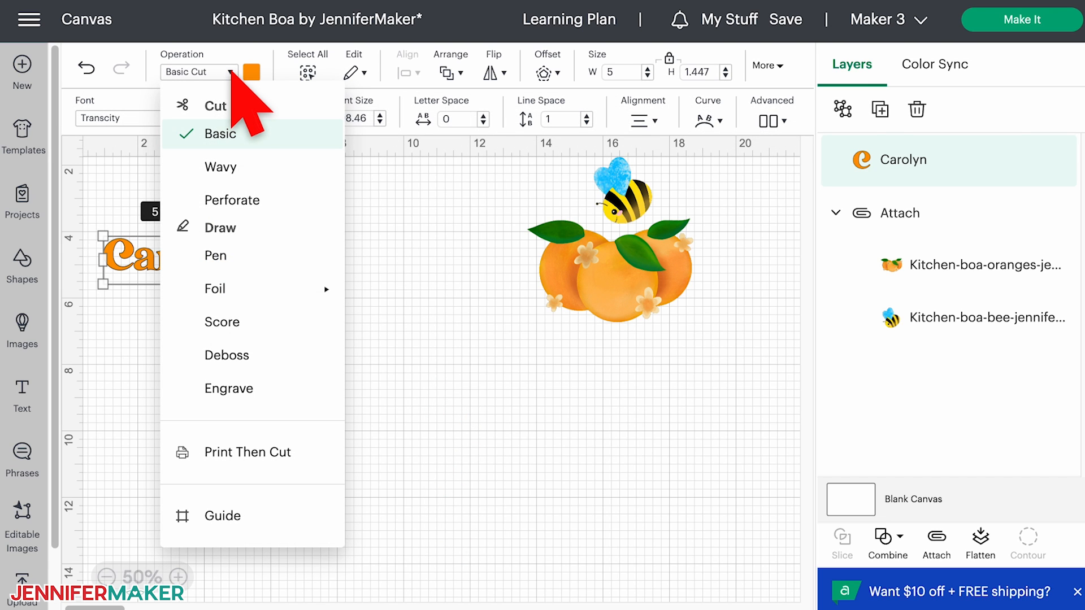
{"action": "left_click", "coordinate": [306, 450]}
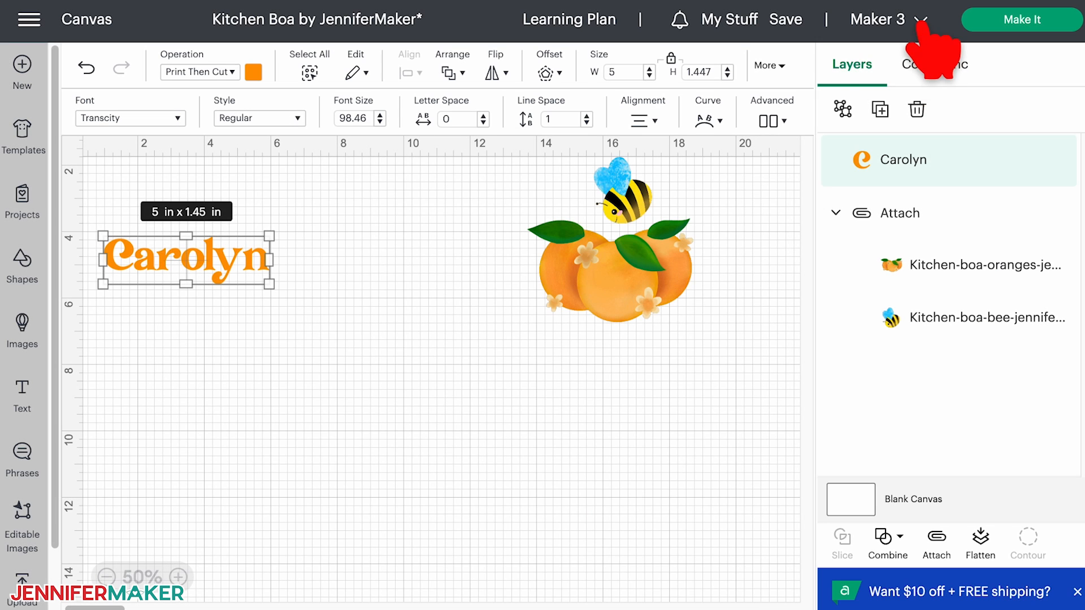
- Prepare the project for the Cricut Maker 3 with Mirror turned on and continue to the make stage
{"action": "left_click", "coordinate": [921, 21]}
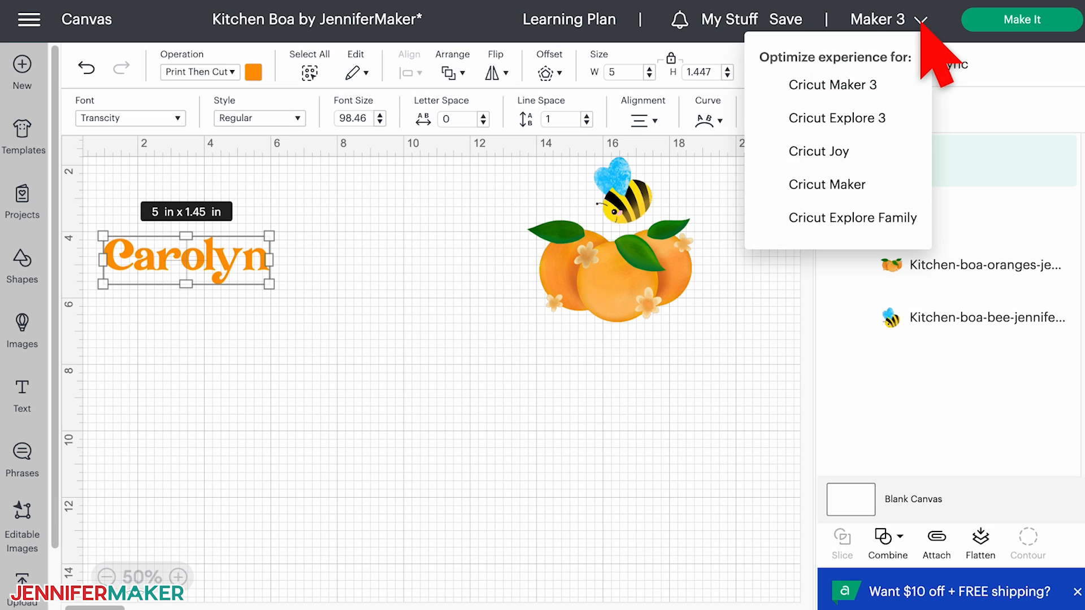
{"action": "left_click", "coordinate": [902, 88]}
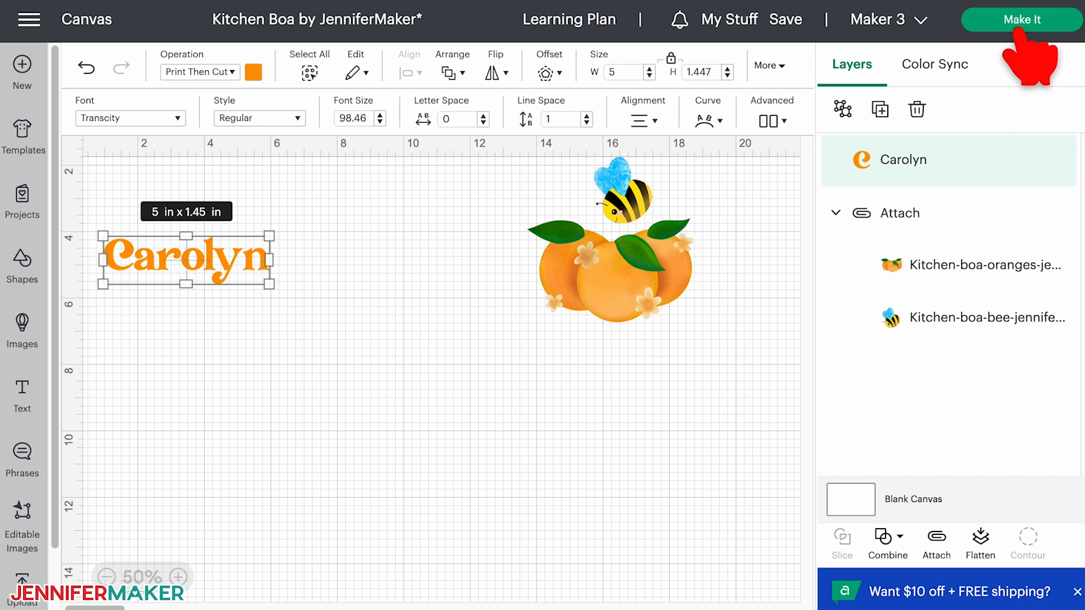
{"action": "left_click", "coordinate": [1046, 21]}
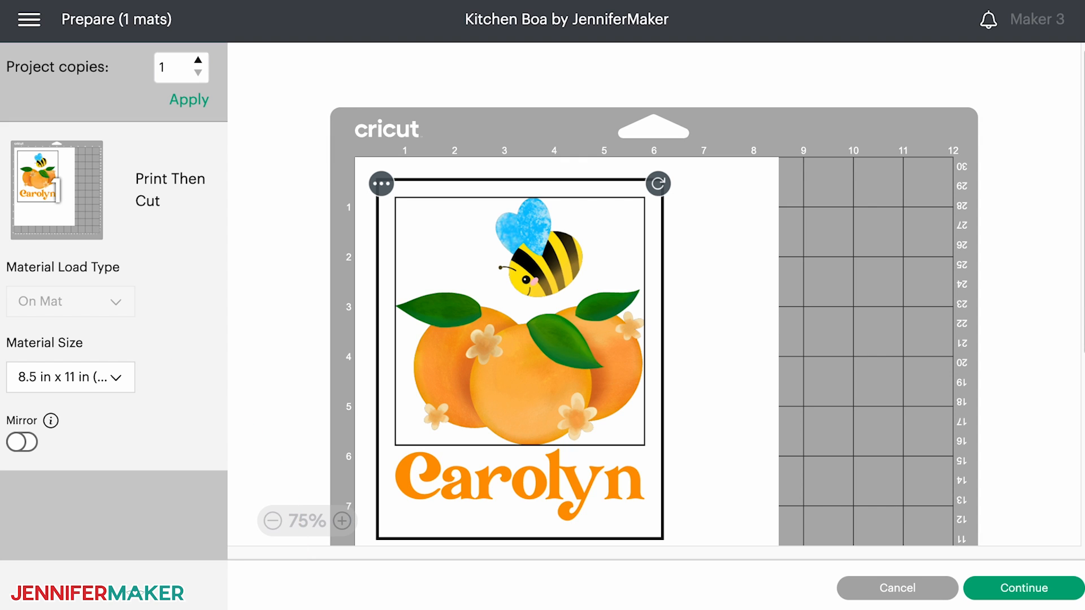
{"action": "left_click", "coordinate": [20, 442]}
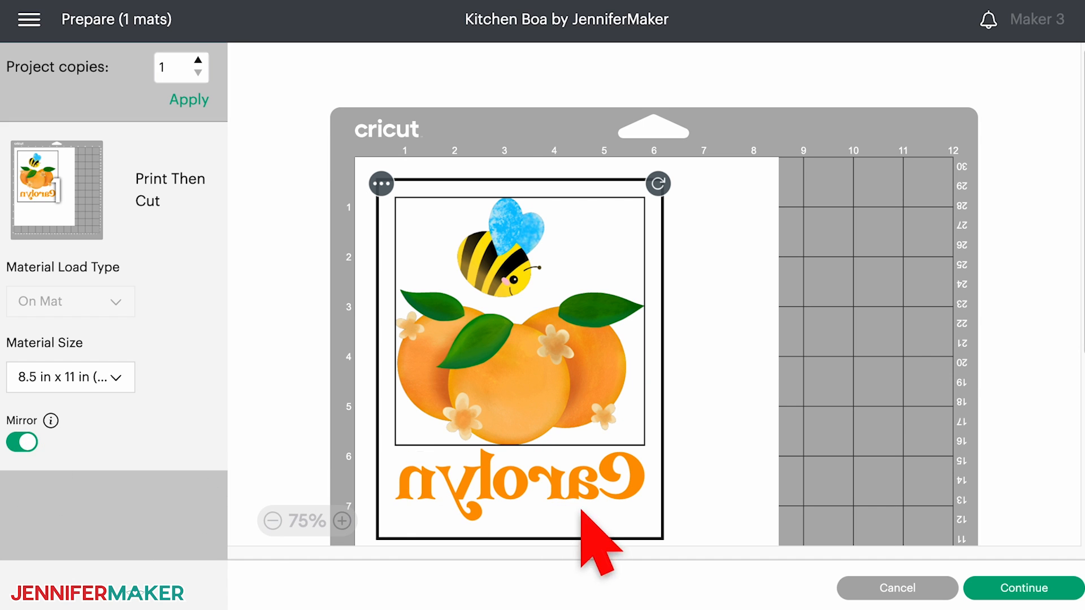
{"action": "left_click", "coordinate": [1061, 586]}
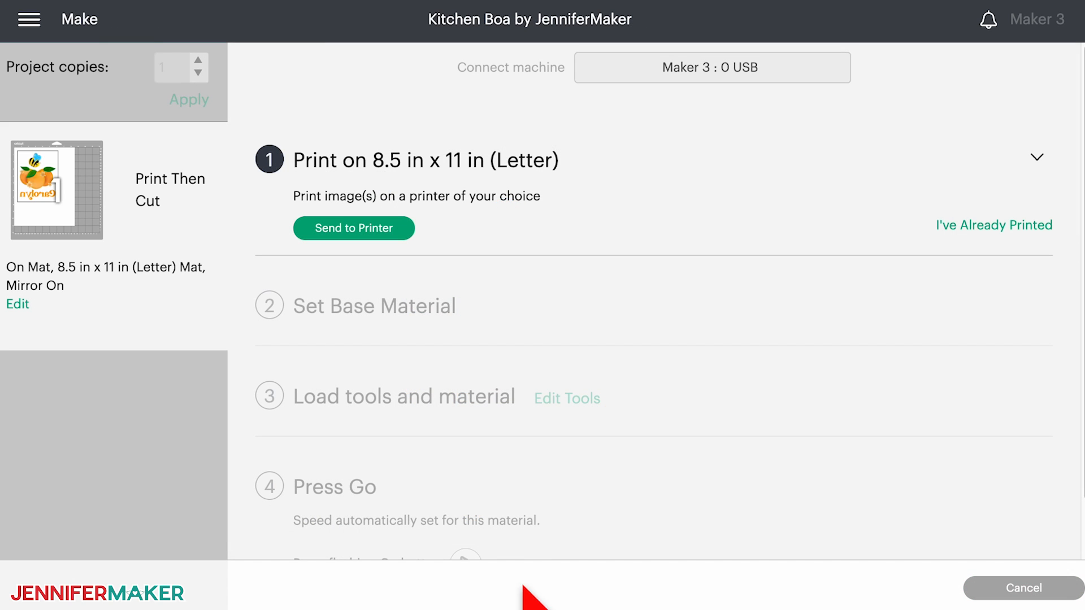
- Send the design to the printer with Add Bleed turned off and Use System Dialog turned on
{"action": "left_click", "coordinate": [396, 228]}
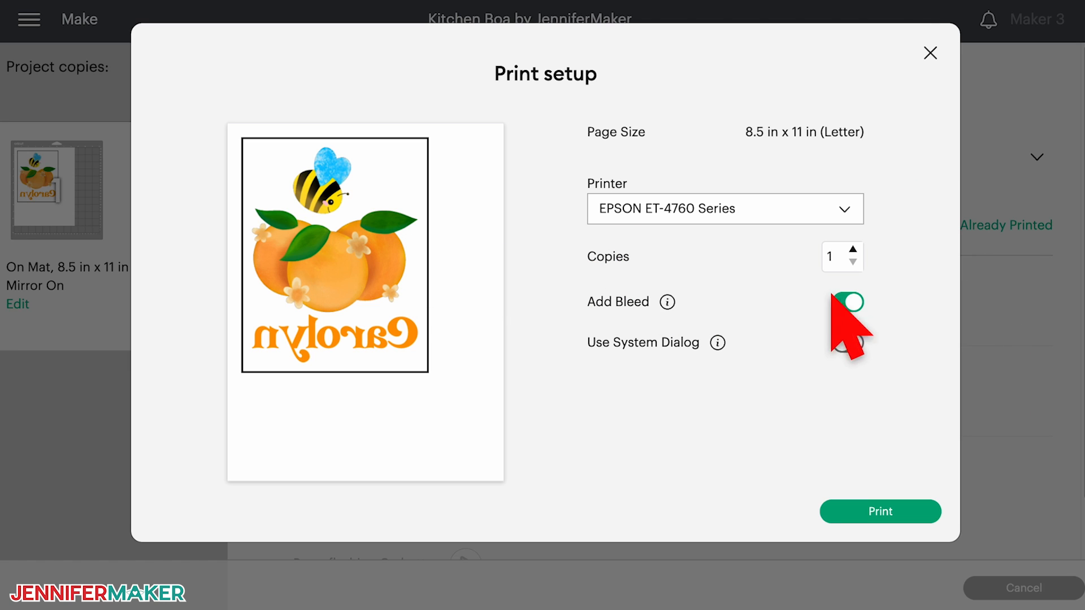
{"action": "left_click", "coordinate": [855, 303]}
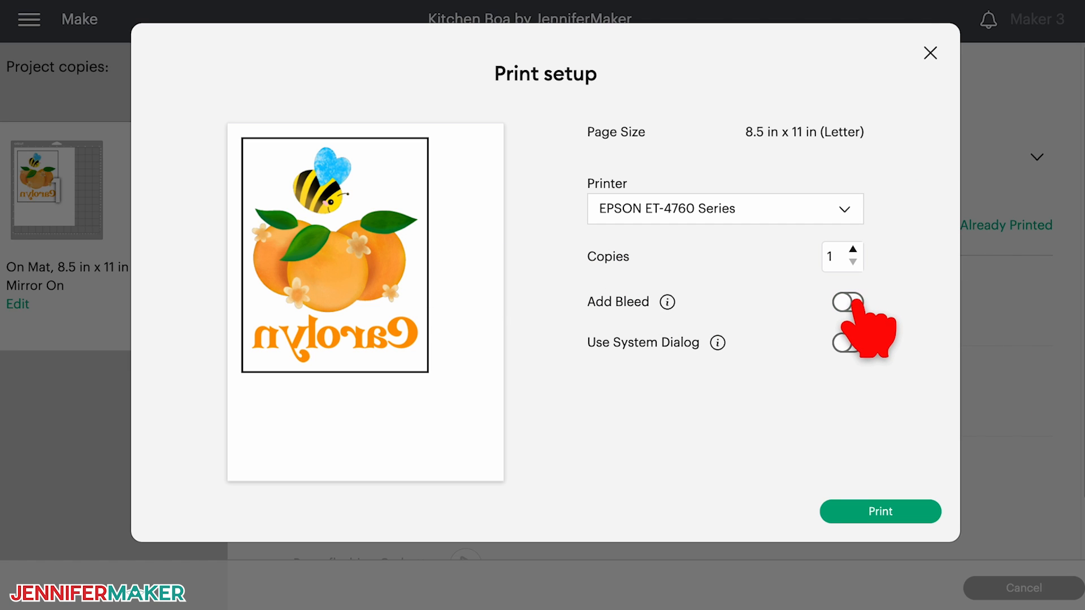
{"action": "left_click", "coordinate": [846, 344]}
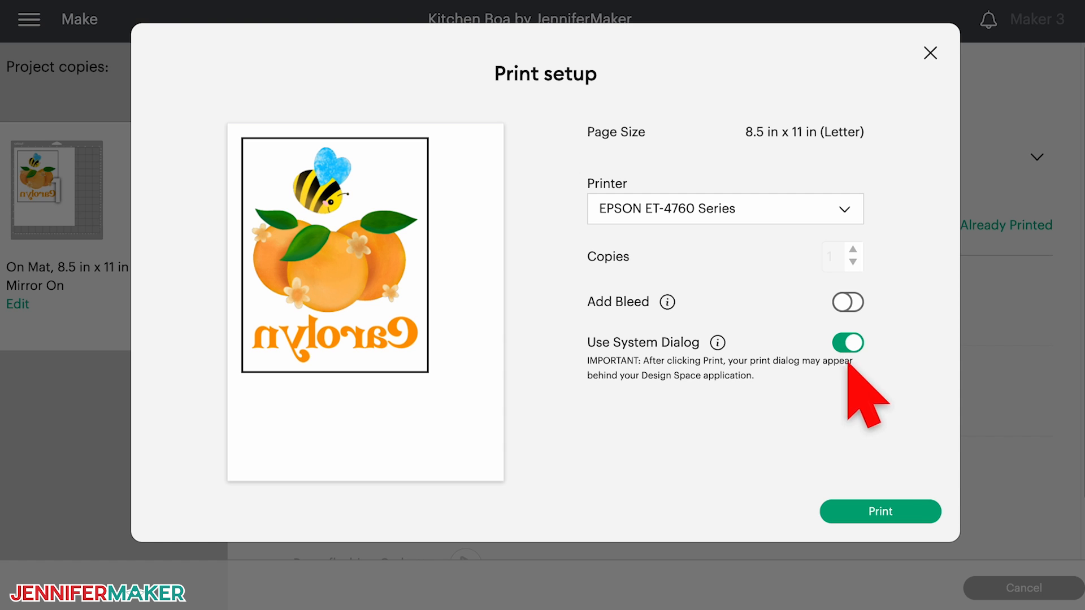
{"action": "left_click", "coordinate": [887, 509]}
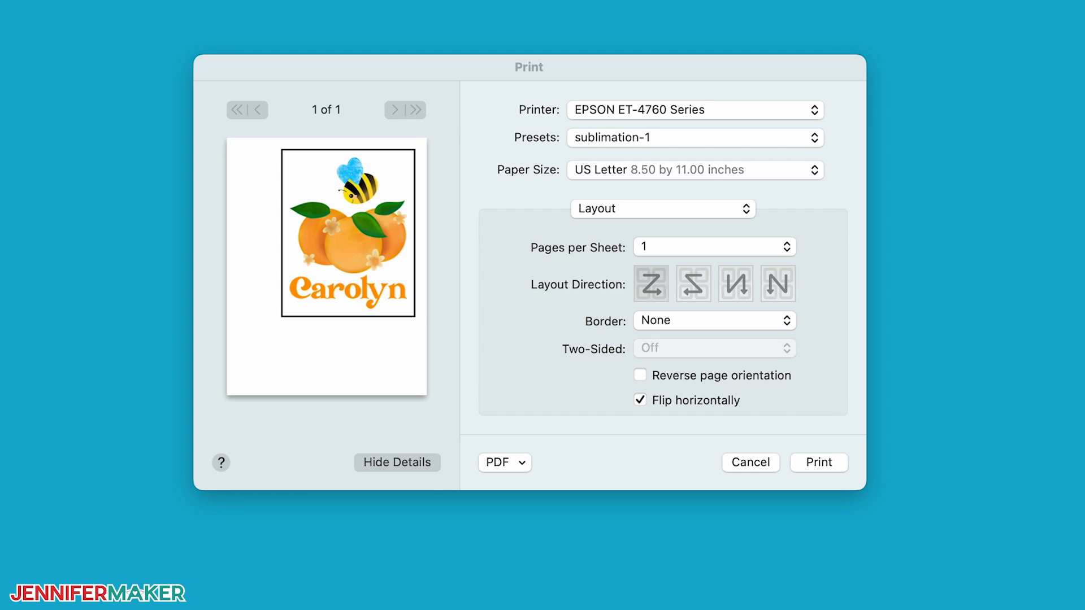
- Turn off horizontal flipping for the print and use the Hiipoo Epson ET-4700 ColorSync profile for color matching
{"action": "left_click", "coordinate": [640, 400]}
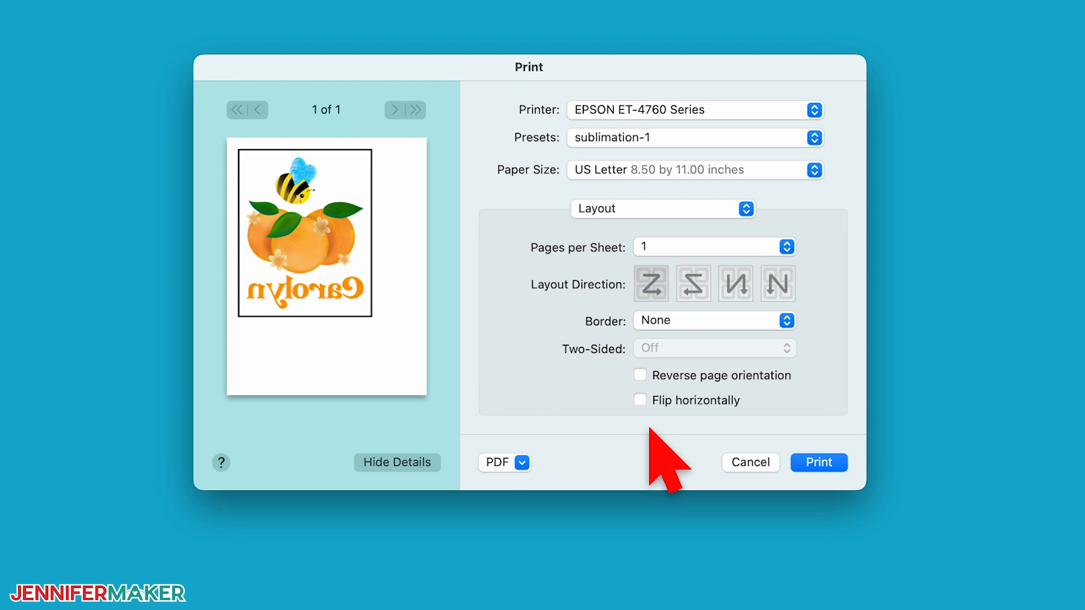
{"action": "left_click", "coordinate": [696, 208]}
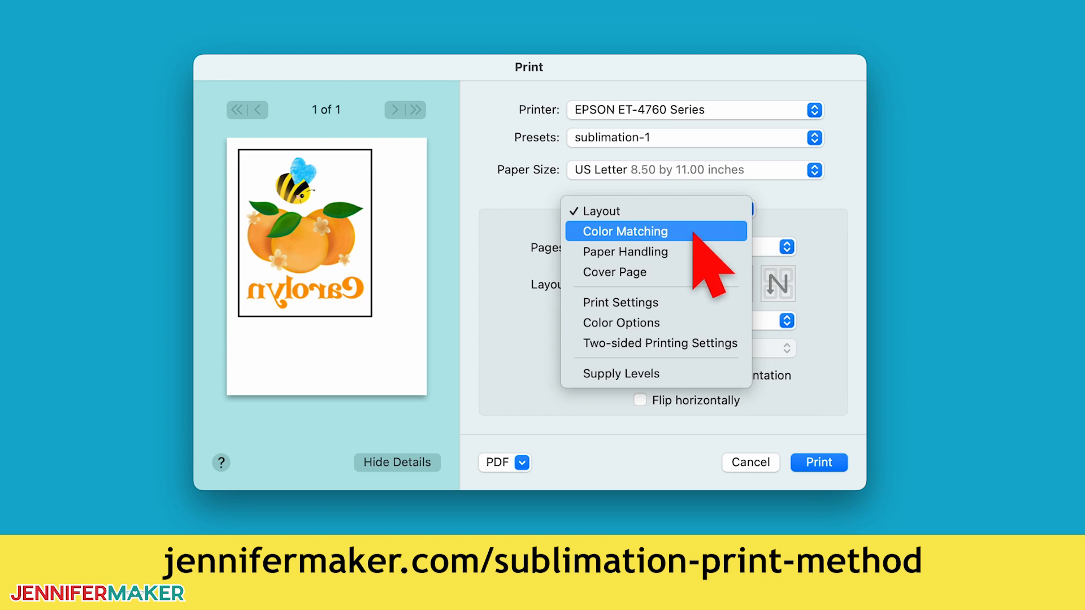
{"action": "left_click", "coordinate": [693, 233]}
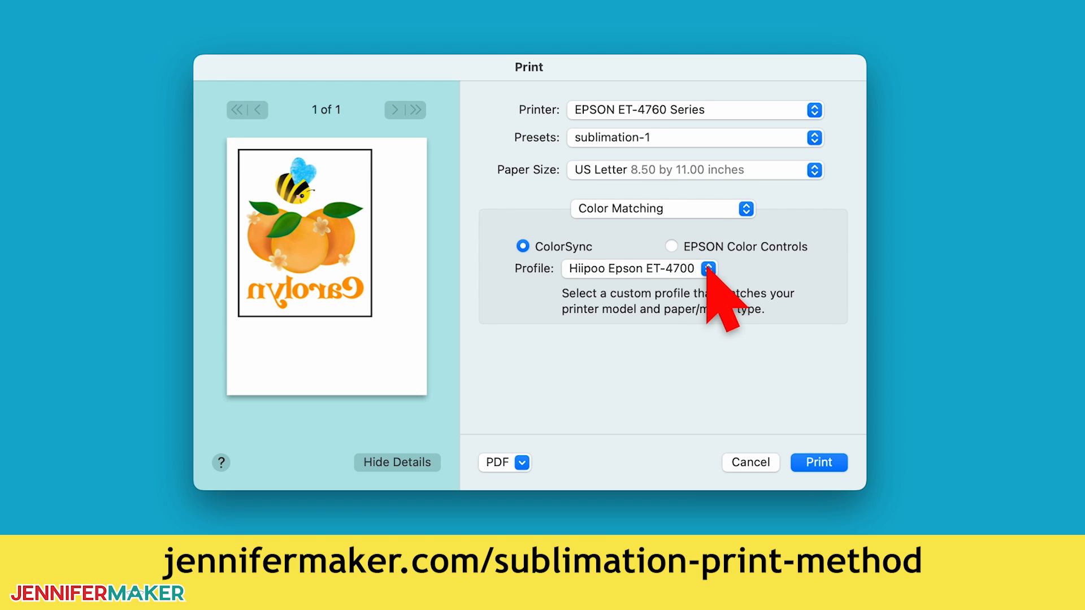
{"action": "left_click", "coordinate": [708, 269]}
{"action": "left_click", "coordinate": [694, 272]}
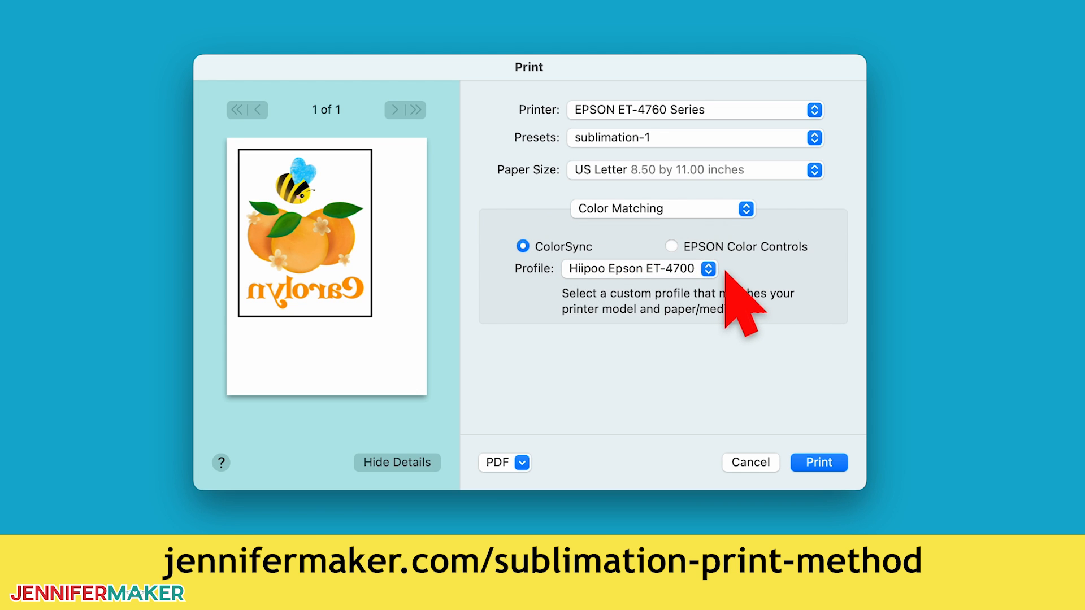